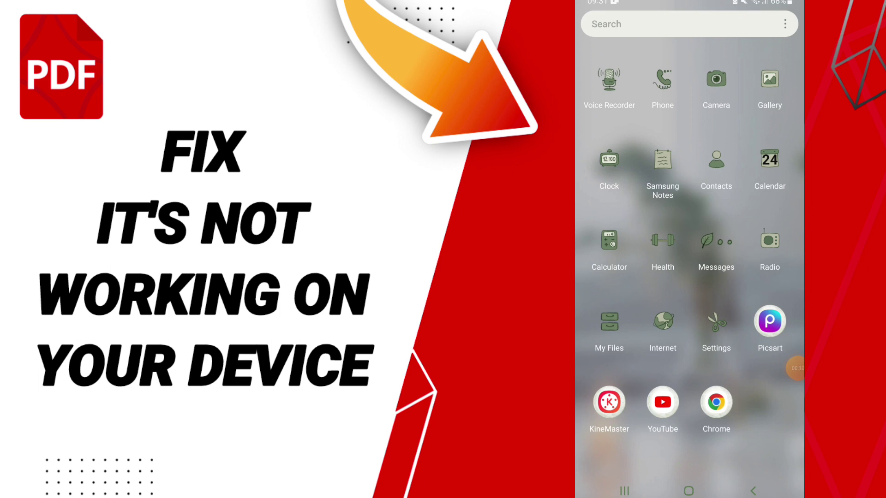
# - Open Settings from the app drawer and go to the installed Apps list
pyautogui.click(716, 325)
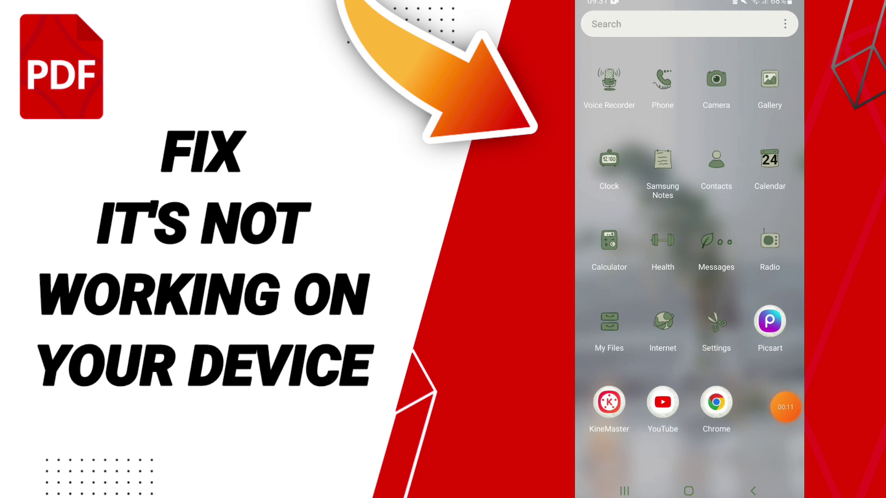
pyautogui.click(674, 170)
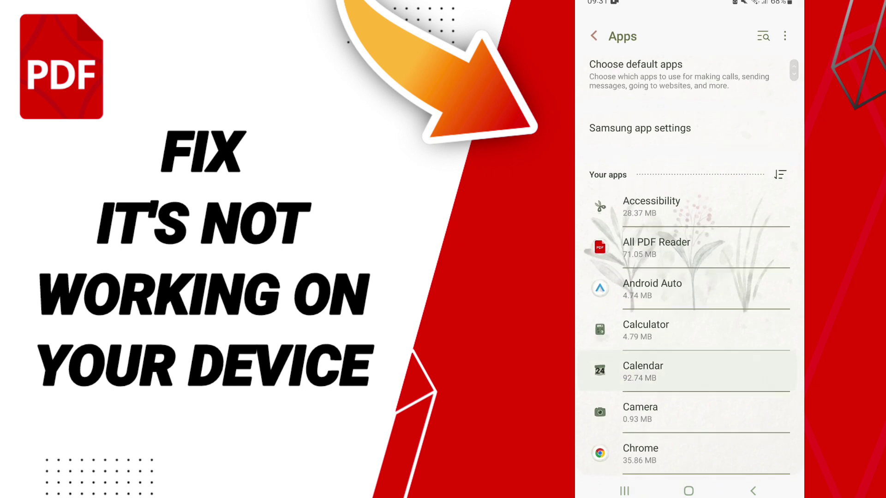
# - Force-stop All PDF Reader from its app info page and confirm with OK
pyautogui.click(656, 253)
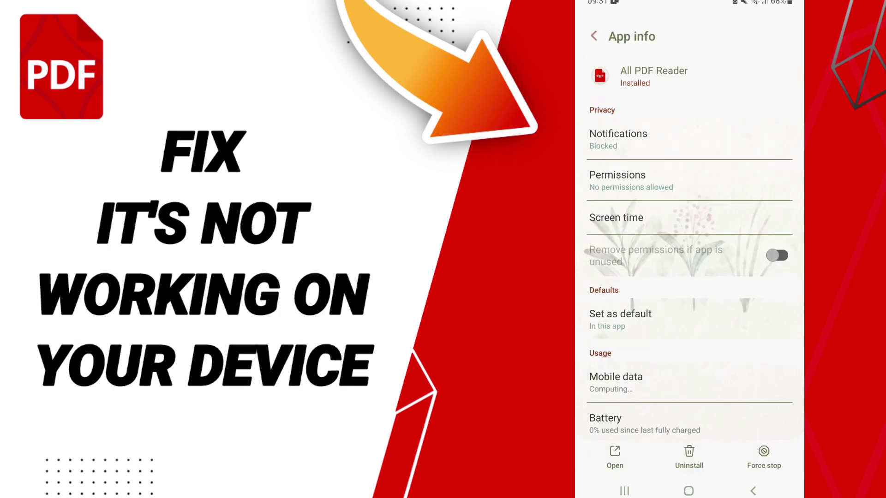
pyautogui.scroll(-3, 689, 276)
pyautogui.scroll(3, 688, 277)
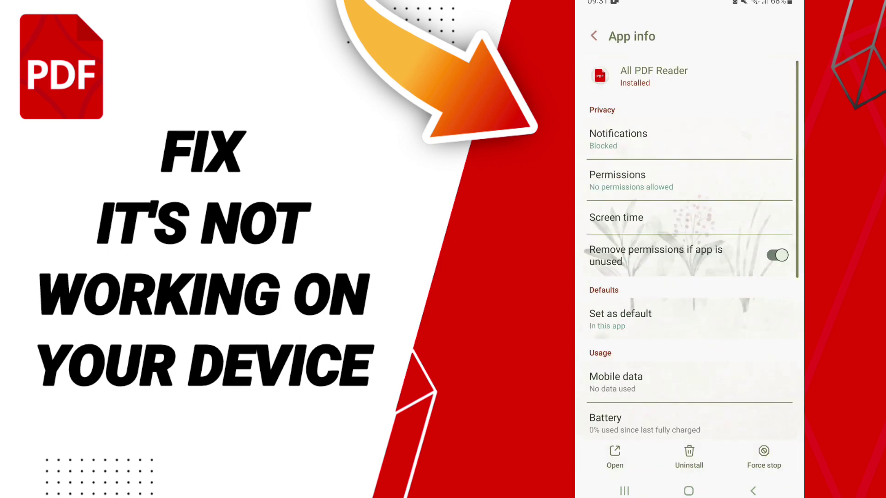
pyautogui.scroll(-3, 689, 278)
pyautogui.click(763, 457)
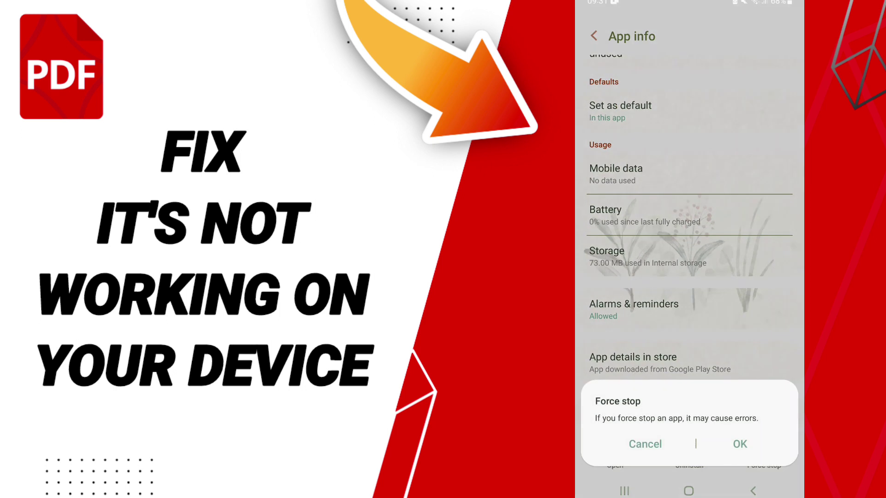
pyautogui.click(740, 444)
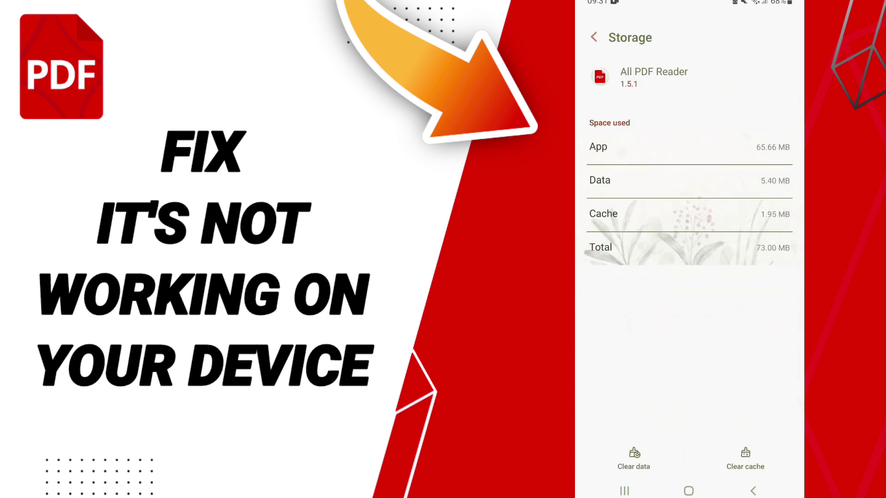
# - Clear All PDF Reader's cache, then leave Settings for the home screen
pyautogui.click(746, 457)
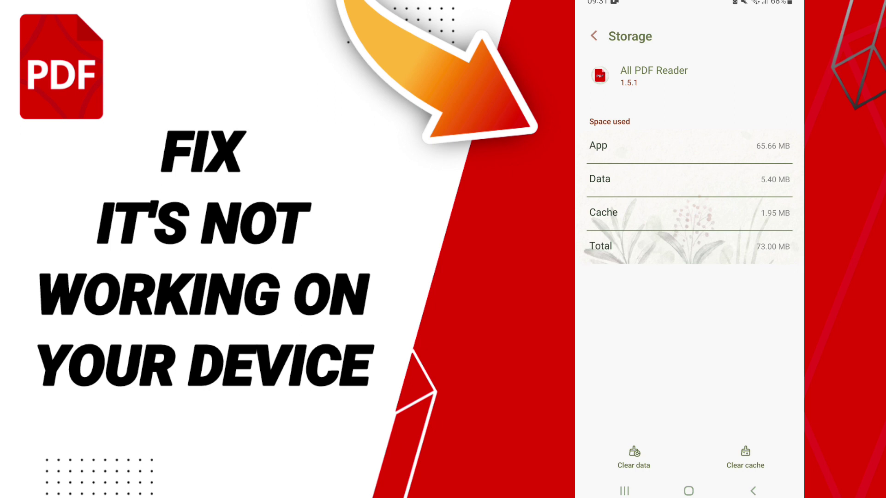
pyautogui.click(688, 491)
# - Launch the Play Store from the full app drawer
pyautogui.moveTo(689, 415); pyautogui.dragTo(689, 207)
pyautogui.click(663, 159)
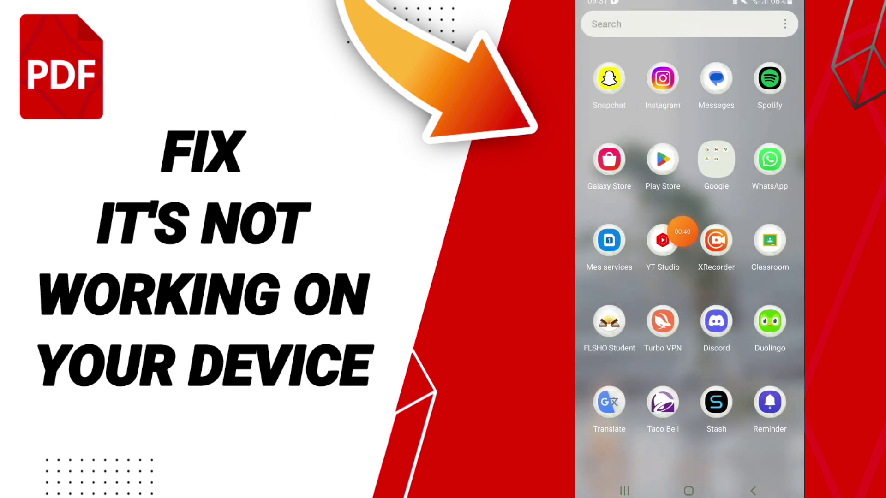